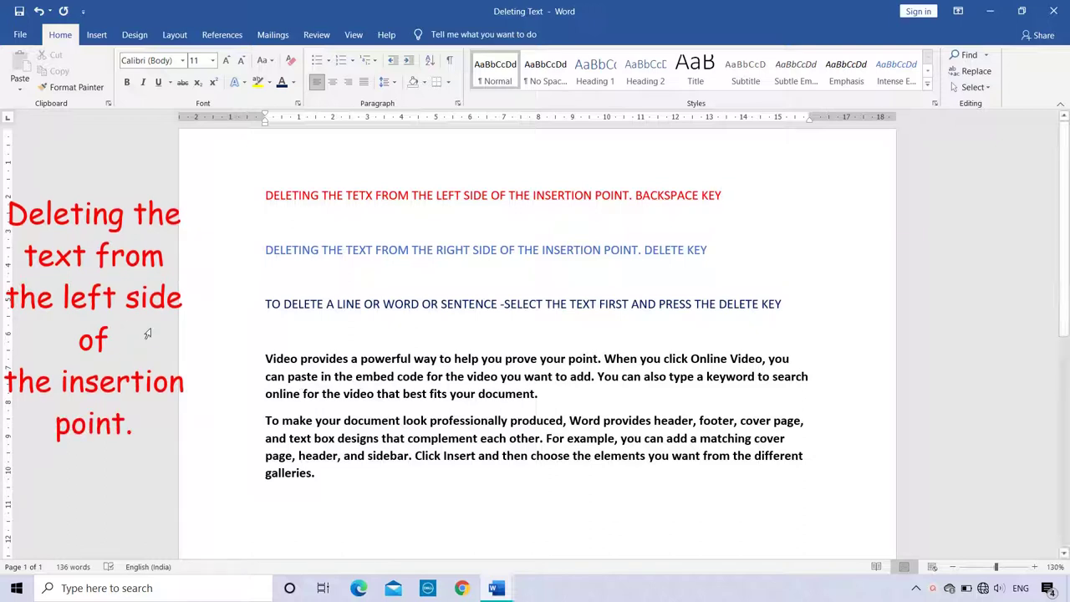
- Erase 'INSERTION POINT' from the red line with Backspace, leaving 'LEFT SIDE OF THE. BACKSPACE KEY'
click(630, 194)
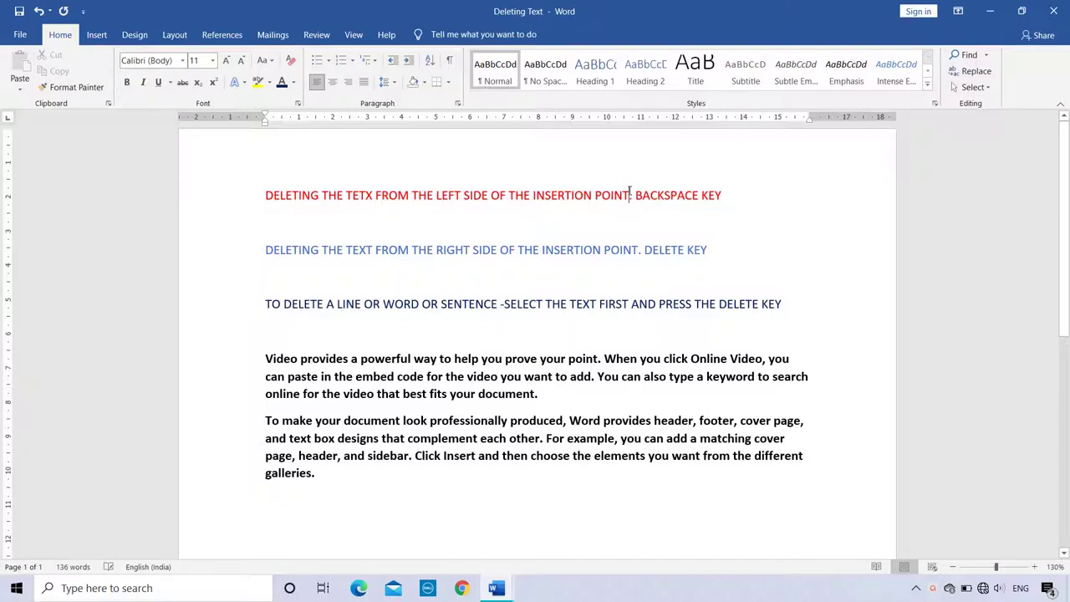
key(BackSpace)
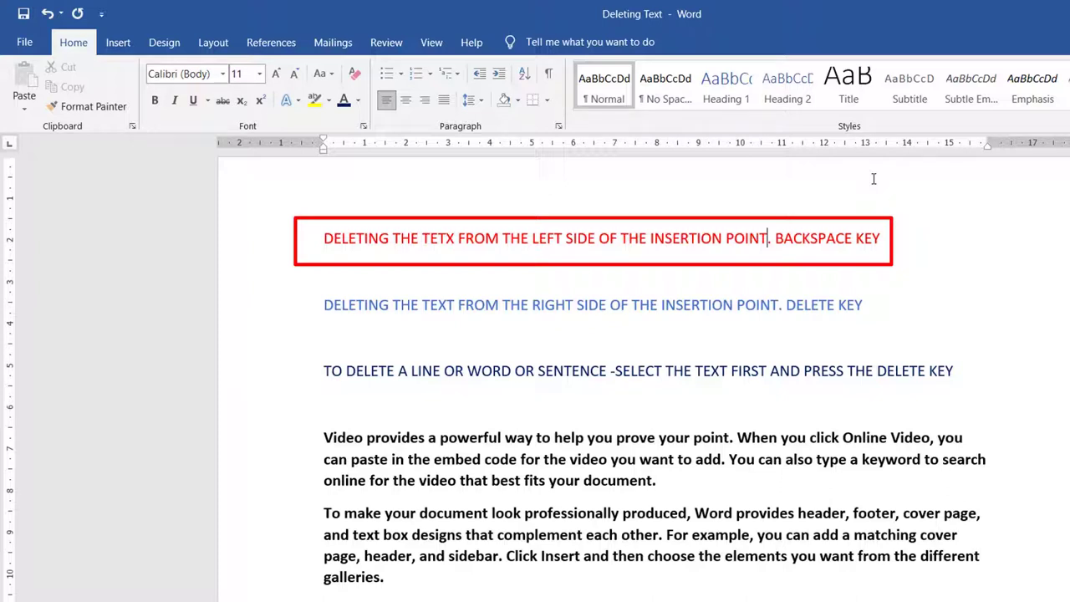
key(BackSpace)
key(BackSpace)
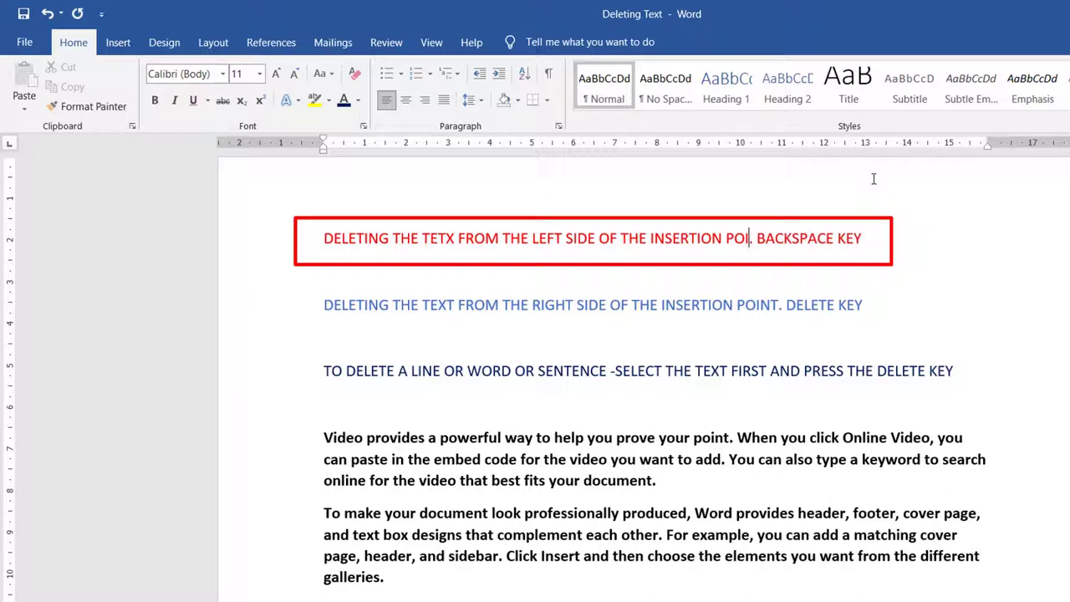
key(BackSpace)
key(BackSpace)
key(BackSpace)
key(BackSpace)
key(BackSpace)
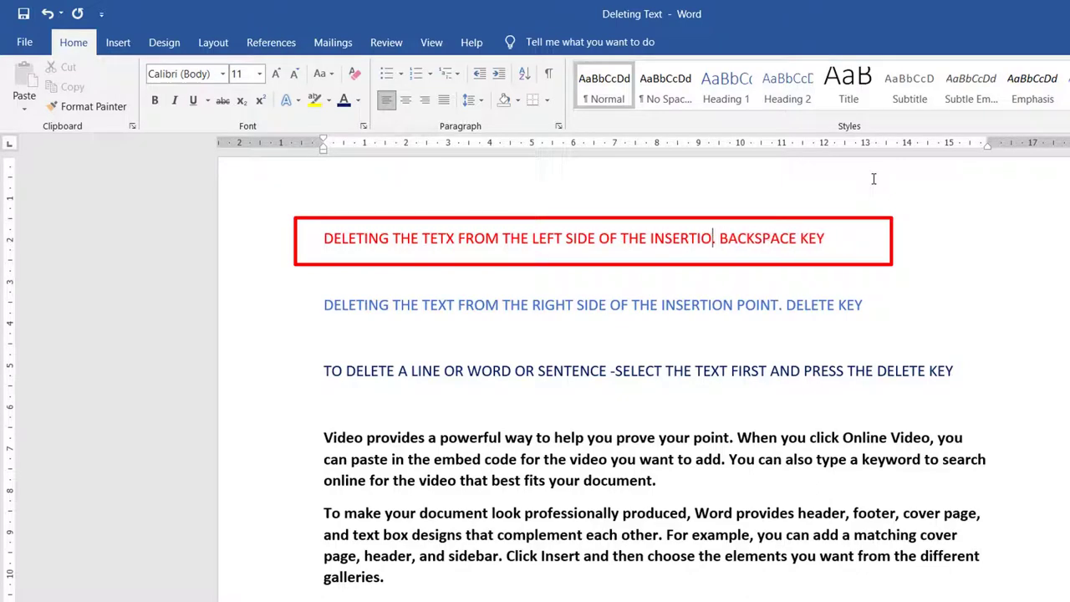
key(BackSpace)
key(BackSpace)
key(BackSpace)
key(BackSpace)
key(BackSpace)
key(BackSpace)
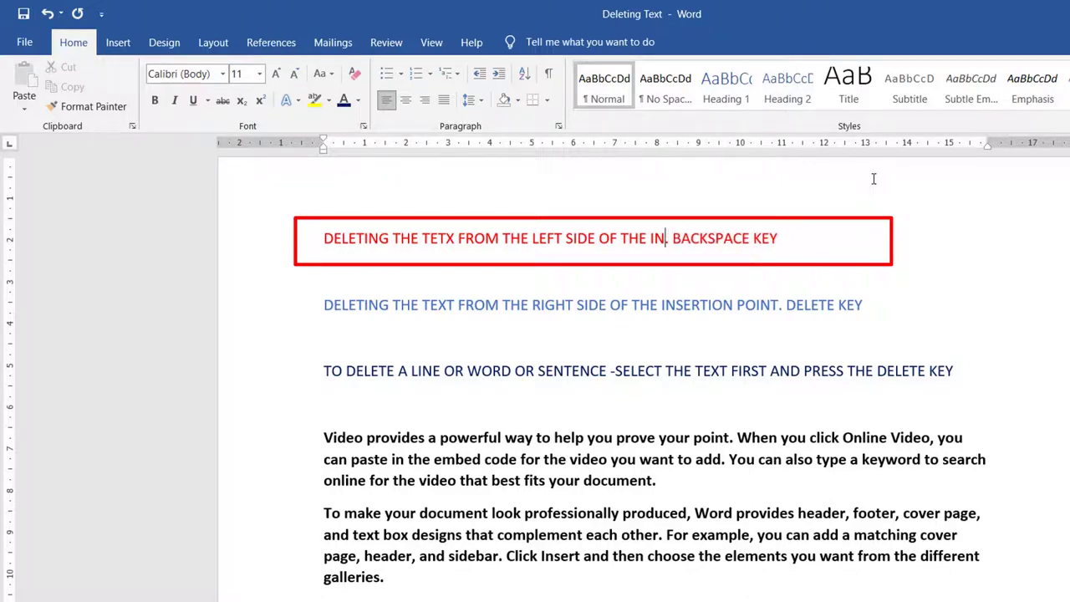
key(BackSpace)
key(BackSpace)
key(BackSpace)
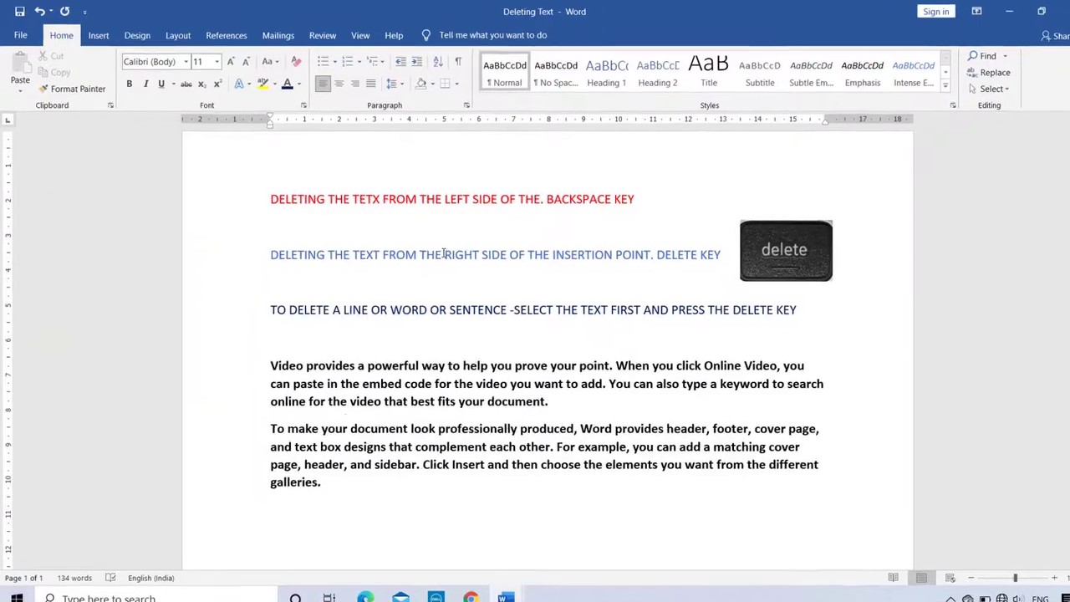
- Remove 'RIGHT SIDE OF THE INSERTION' from the blue line with the Delete key
click(435, 249)
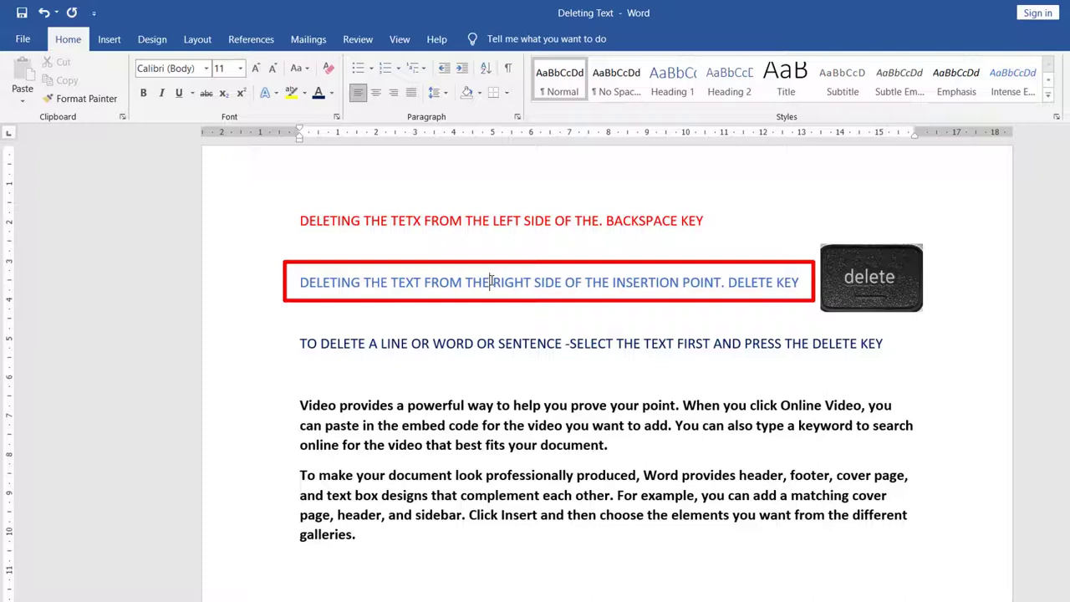
key(Delete)
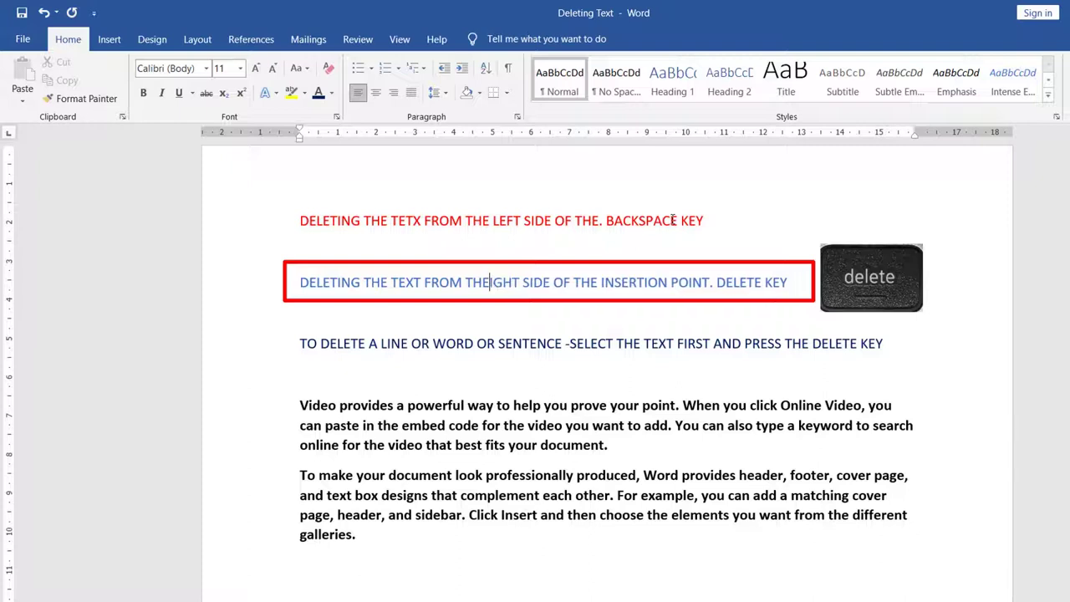
key(Delete)
key(Delete)
key(Delete)
key(Delete)
key(Delete)
key(Delete)
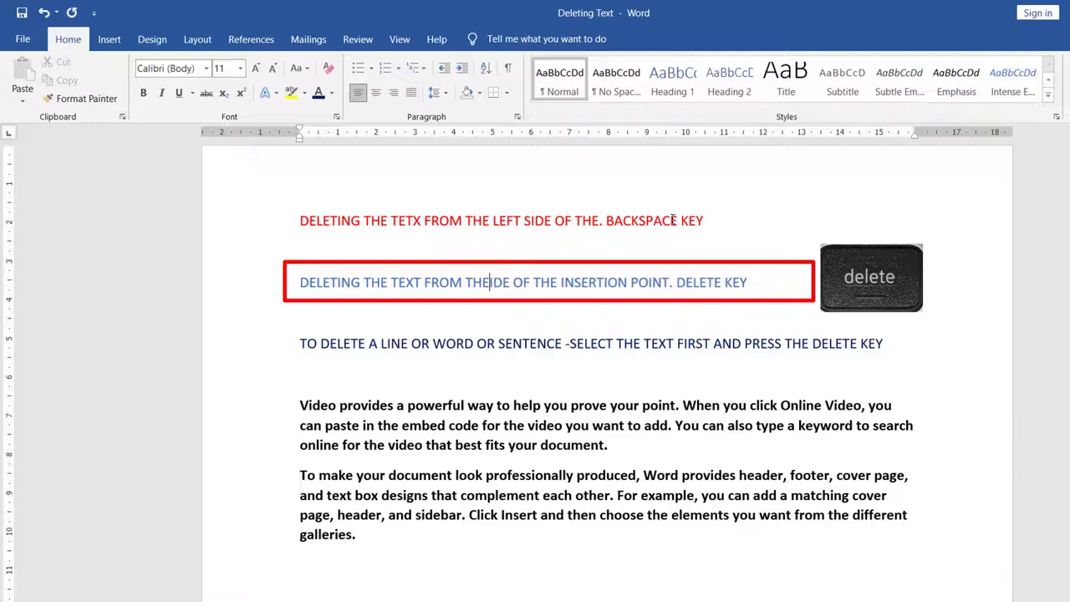
key(Delete)
key(Delete)
key(Delete)
key(Delete)
key(Delete)
key(Delete)
key(Delete)
key(Delete)
key(Delete)
key(Delete)
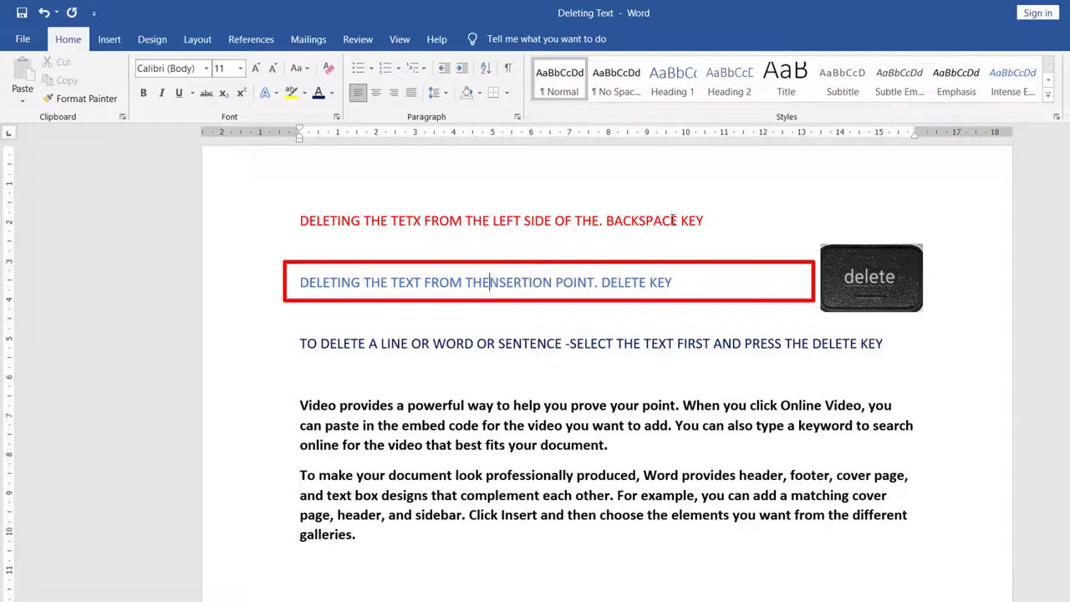
key(Delete)
key(Delete)
key(Delete)
key(Delete)
key(Delete)
key(Delete)
key(Delete)
key(Delete)
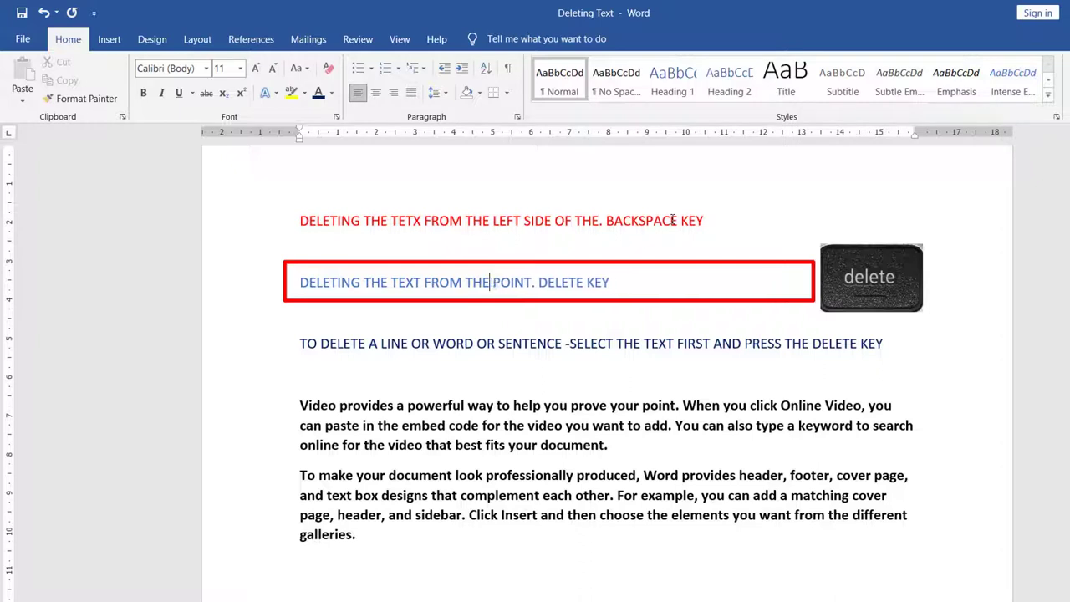
key(Delete)
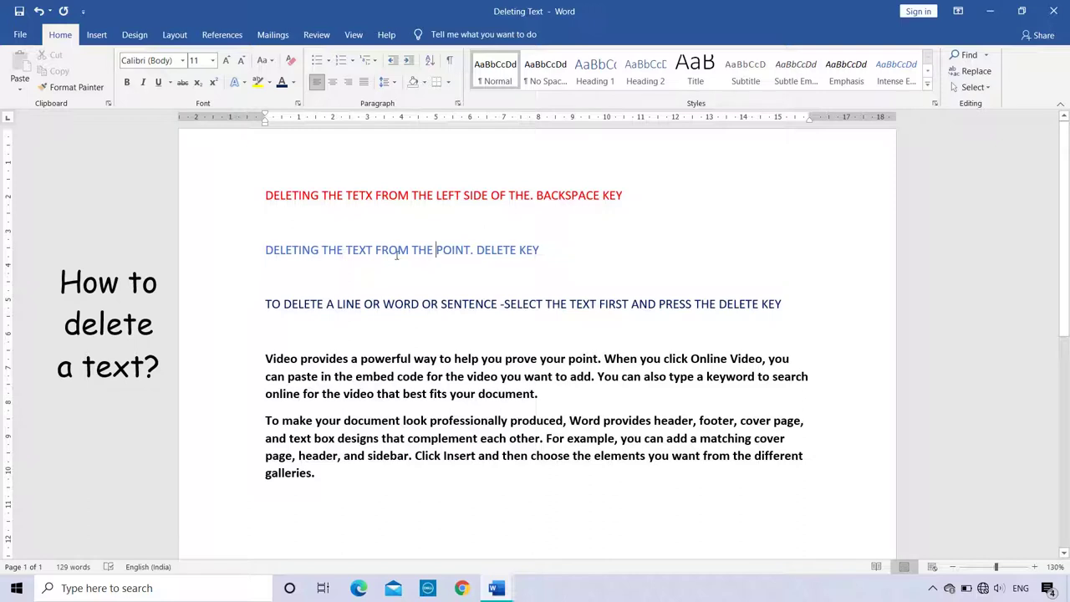
- Select the line 'TO DELETE A LINE OR WORD OR SENTENCE' from the margin and delete it
click(240, 308)
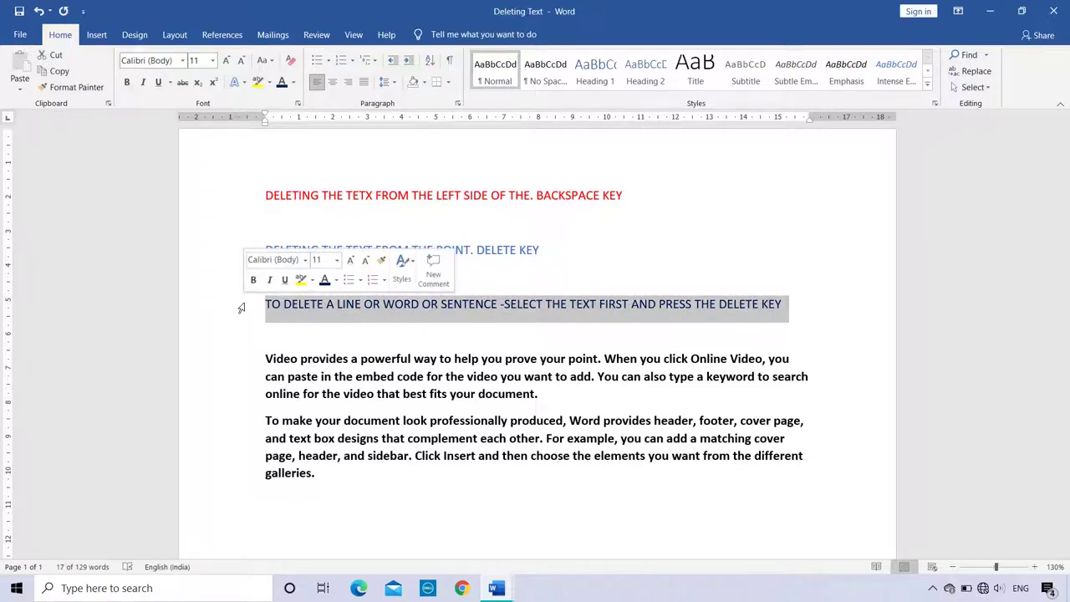
key(Delete)
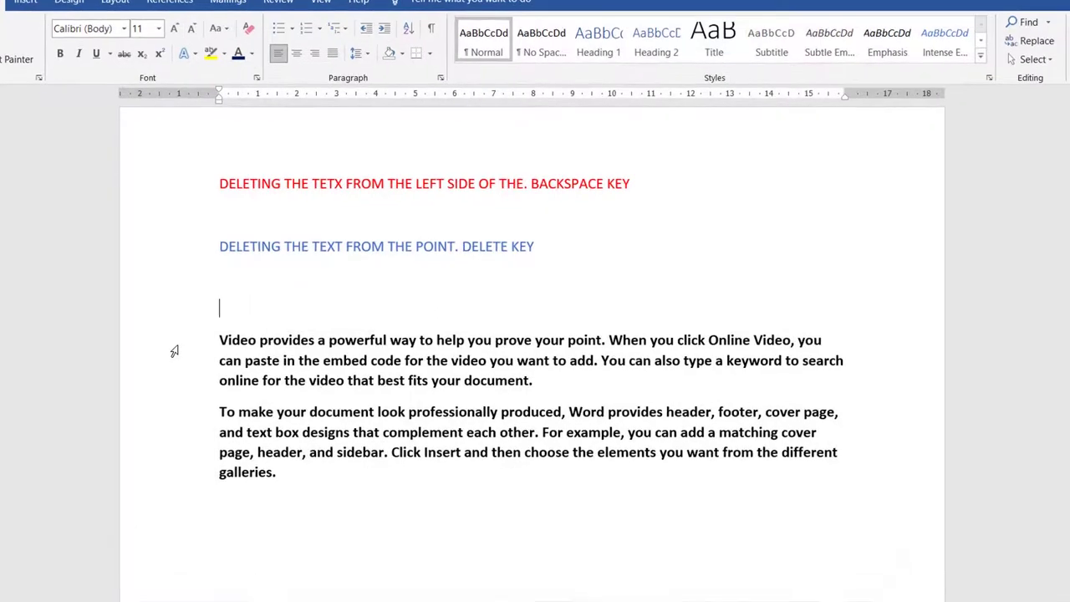
- Replace both sample paragraphs by typing 'THIS IS THE WAY WE REPLACE' over them
drag(174, 351, 150, 475)
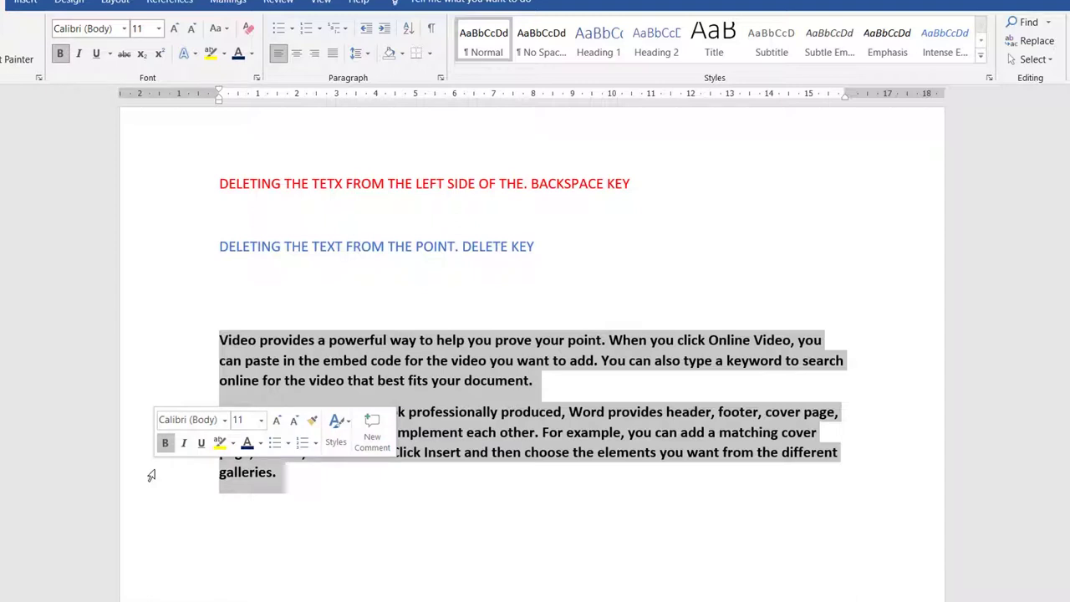
text(TH)
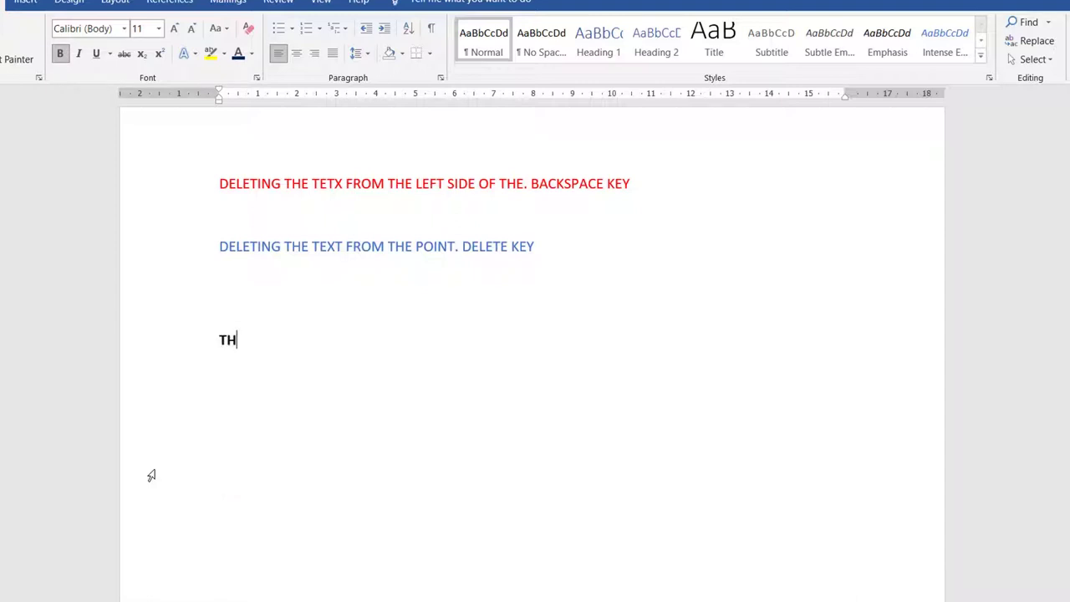
text(IS IS THE WA)
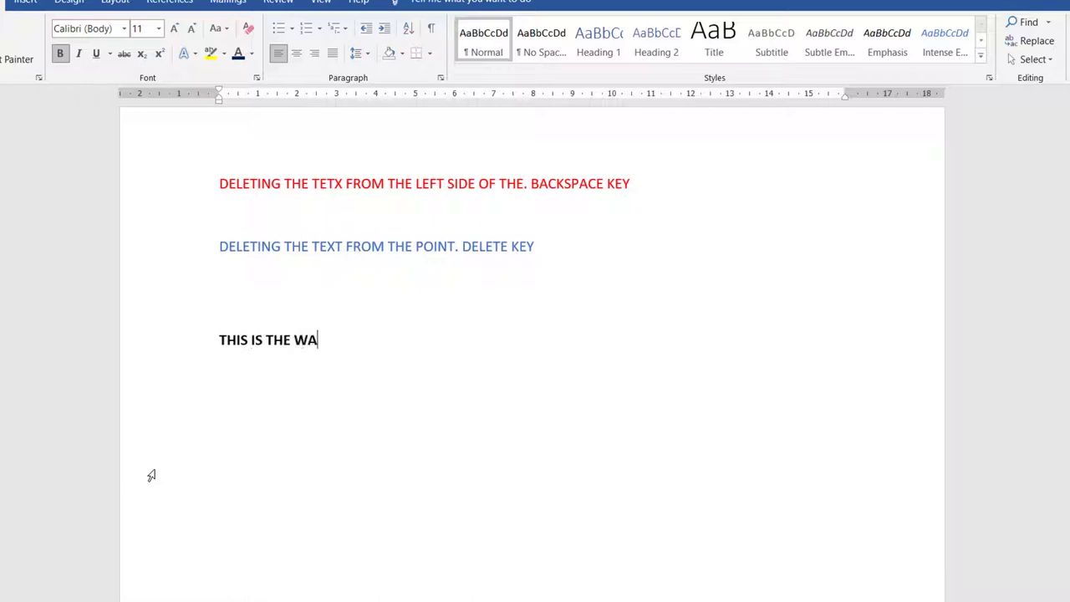
text(Y WE )
text(REPLACE)
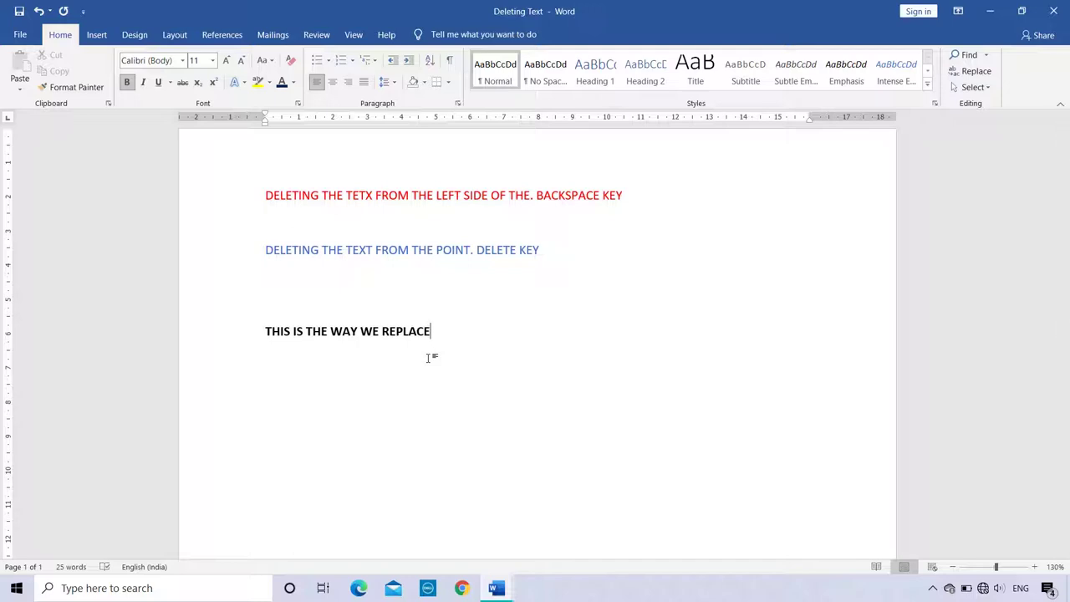
- Undo the replacement, then drag the red BACKSPACE KEY line below the last paragraph
key(ctrl+z)
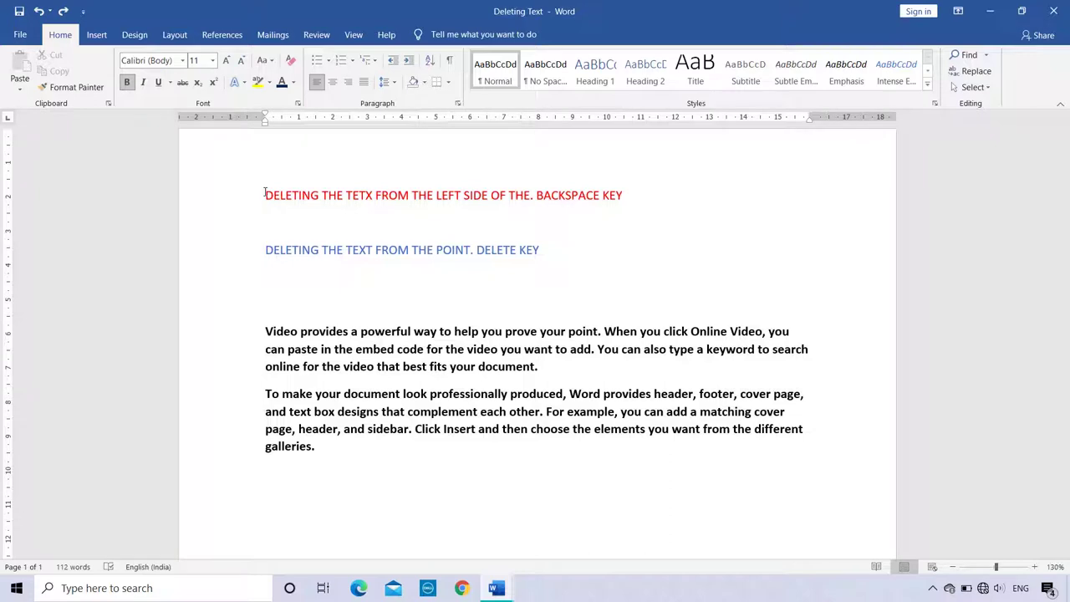
drag(265, 195, 638, 199)
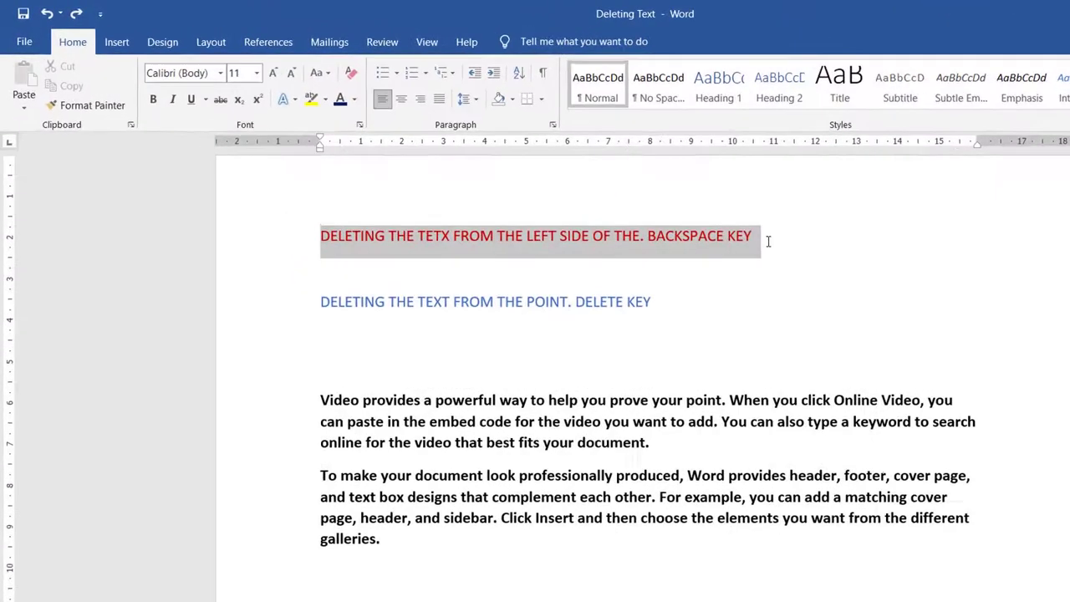
drag(768, 241, 758, 243)
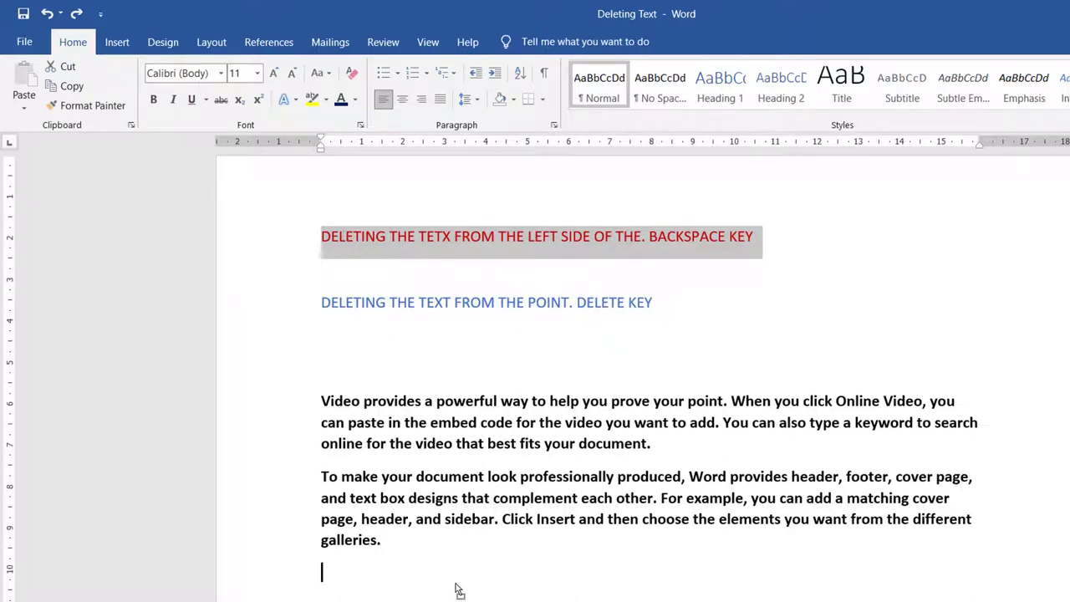
drag(479, 544, 481, 573)
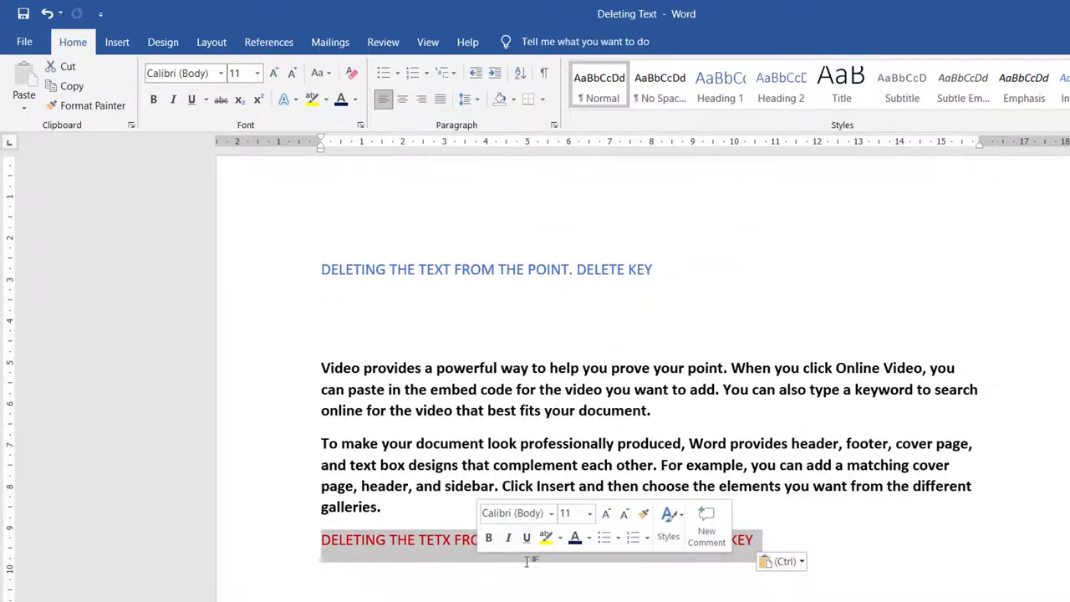
click(793, 539)
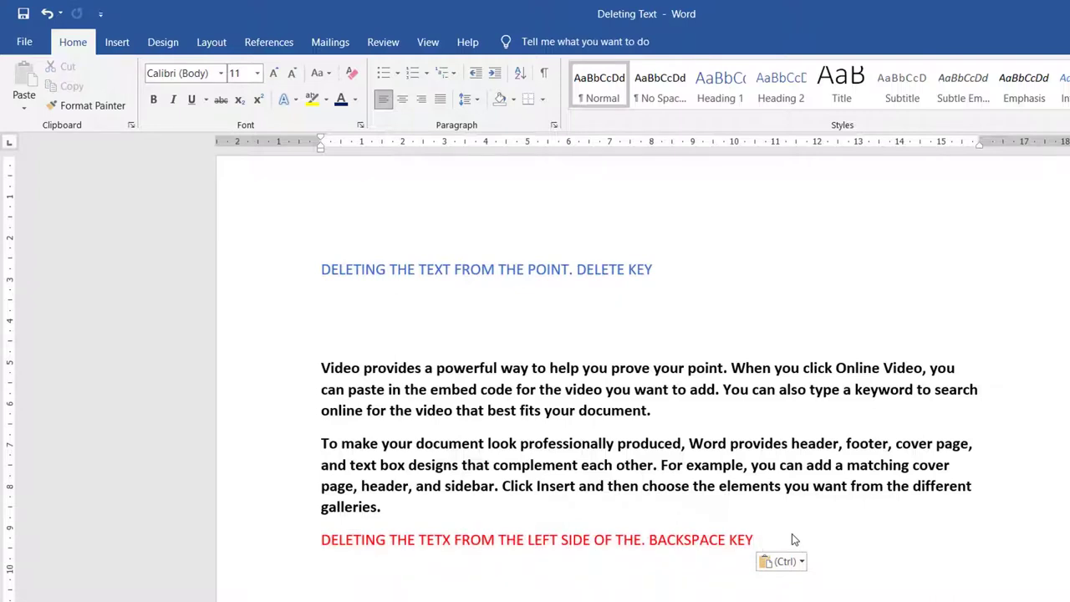
- Drag 'DELETING' onto its own line below the red line, and move 'DELETE KEY' after 'BACKSPACE KEY'
double_click(369, 271)
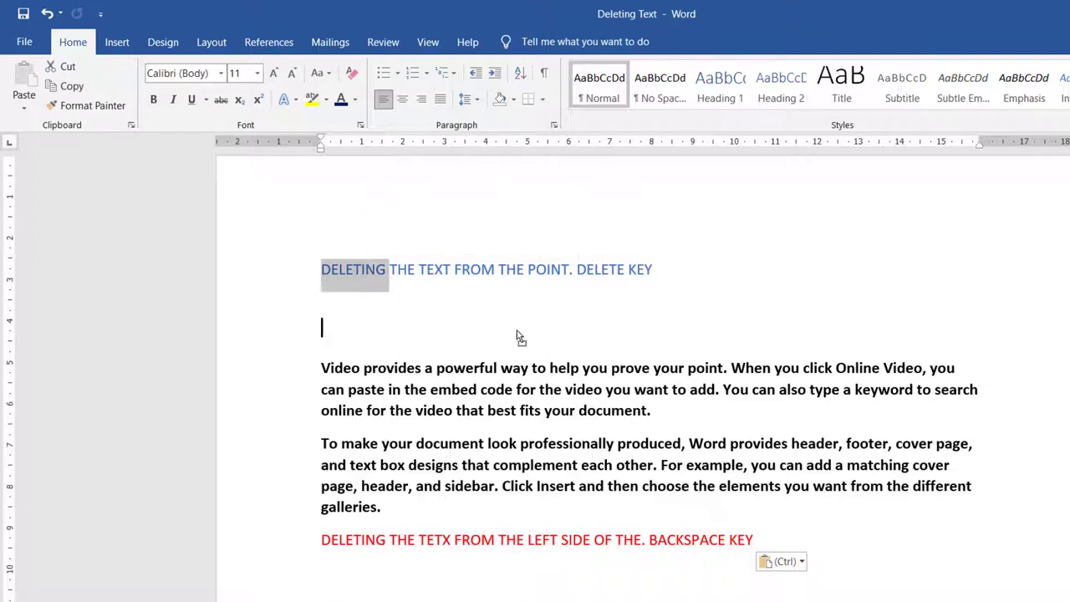
drag(798, 465, 330, 571)
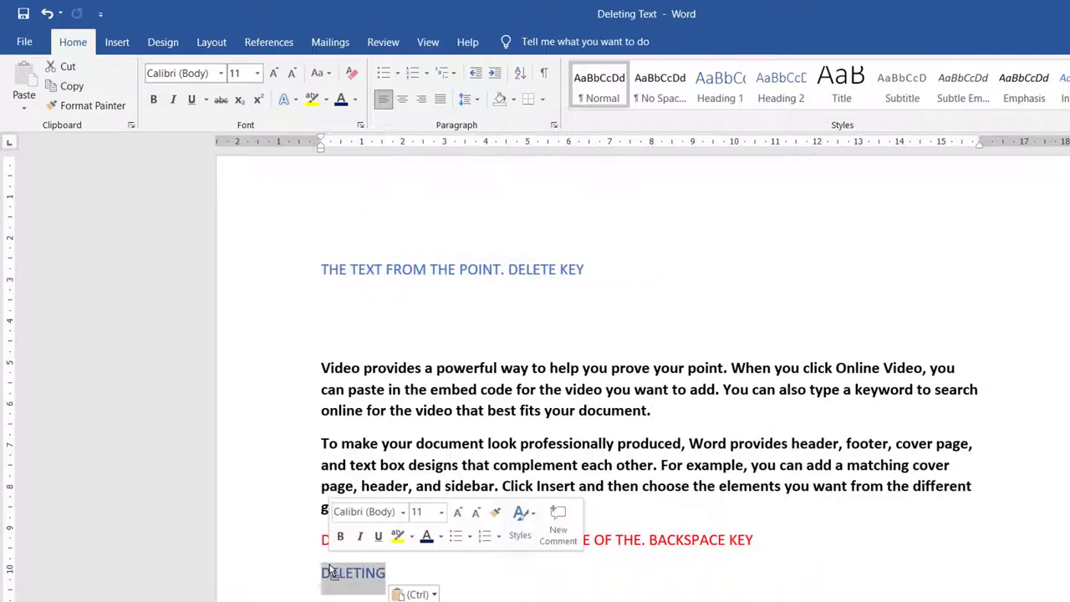
drag(508, 270, 596, 270)
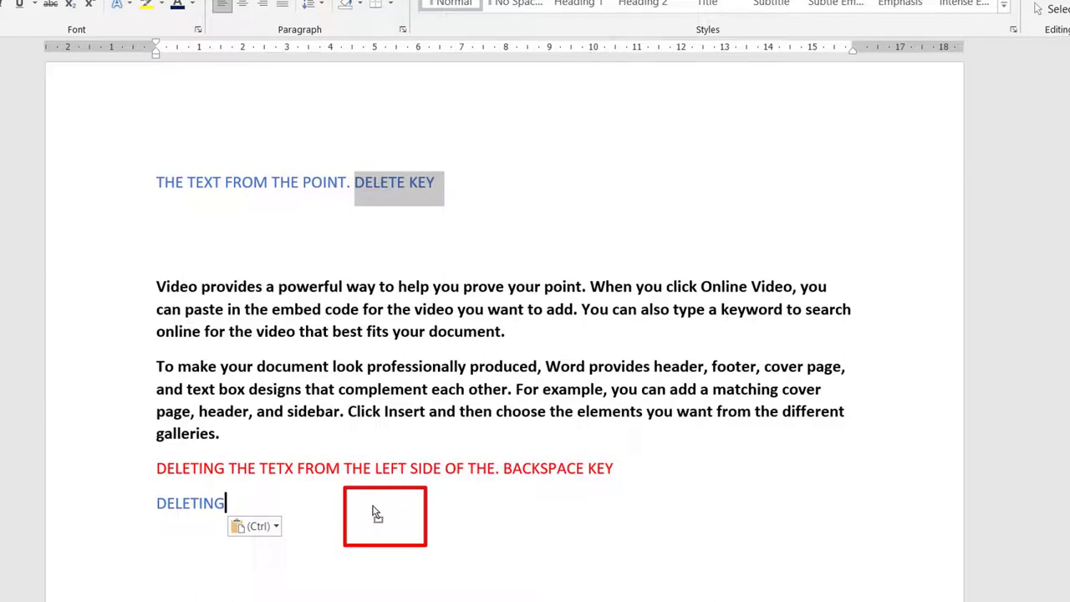
click(619, 485)
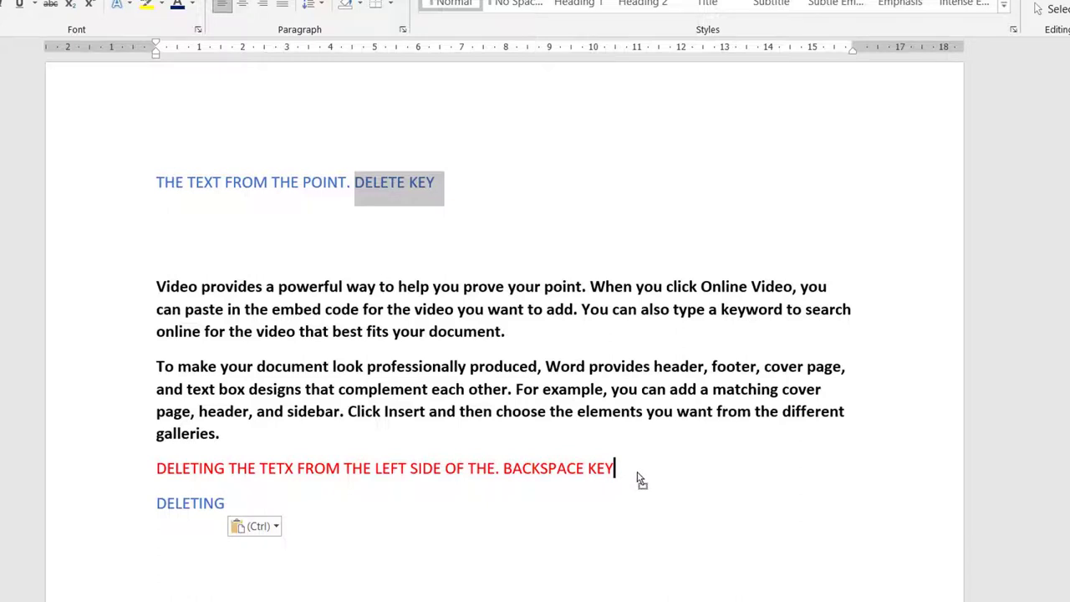
key(Return)
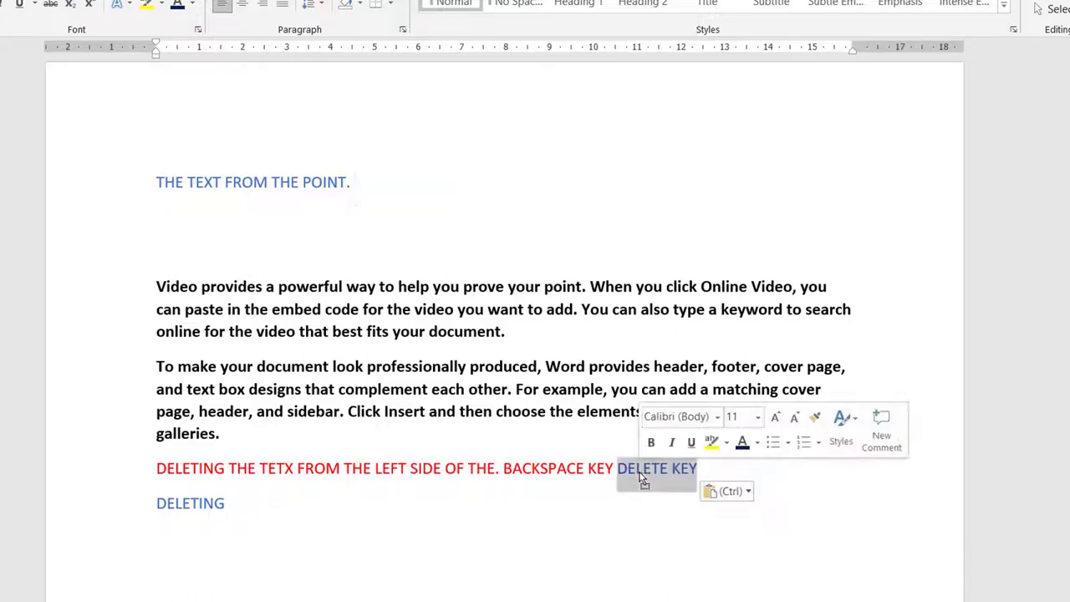